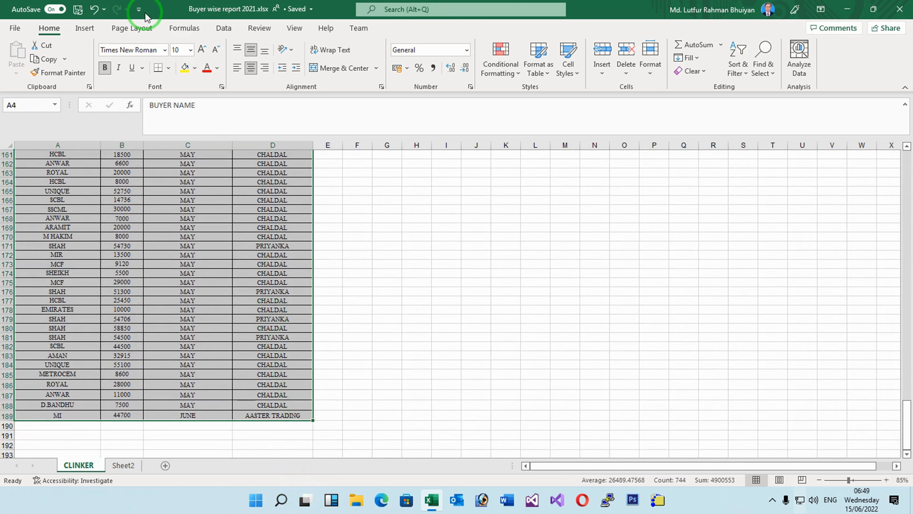
Create a PivotTable from the CLINKER range A4:D189 in a new worksheet
left_click(83, 31)
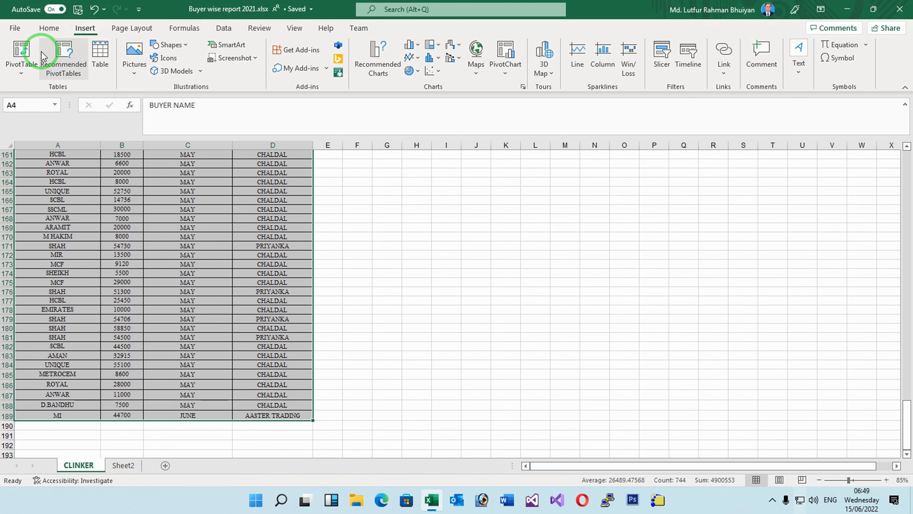
left_click(28, 57)
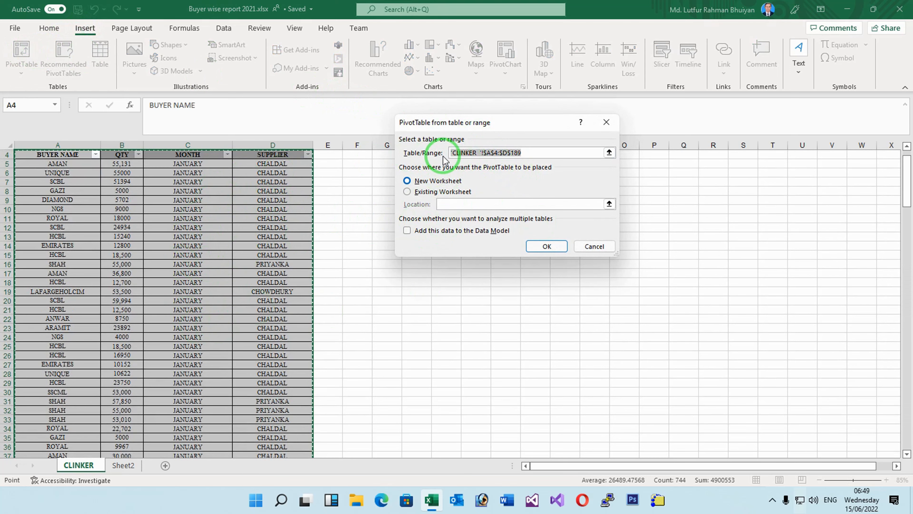
left_click(557, 246)
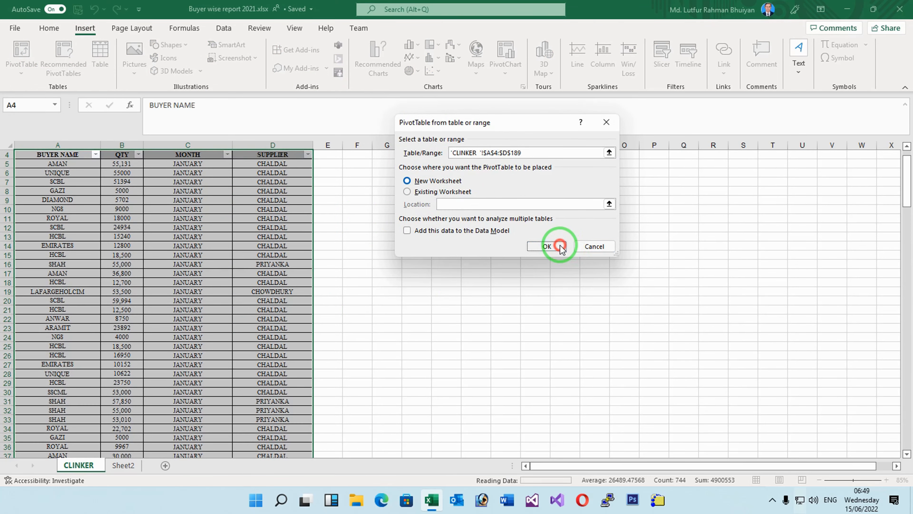
Delete the empty worksheet Sheet2 and return to the pivot table sheet, Sheet3
left_click(161, 465)
right_click(168, 466)
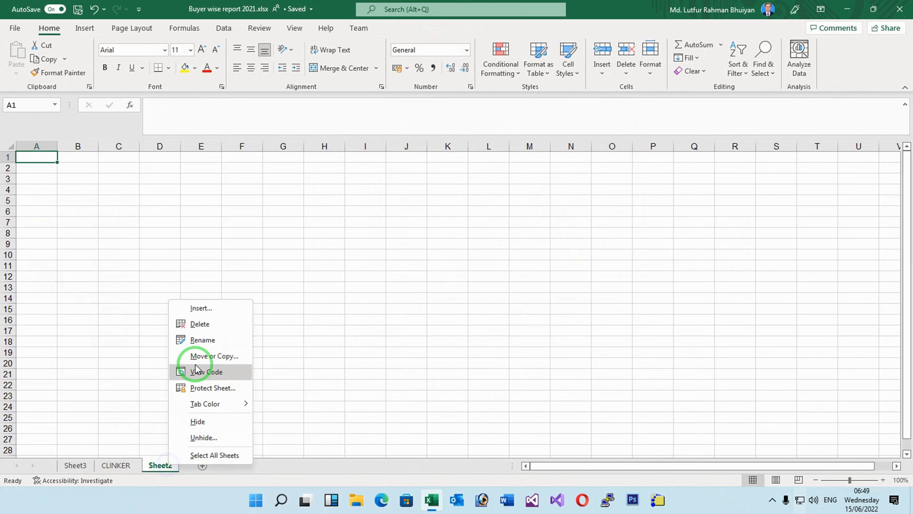
left_click(198, 327)
left_click(75, 465)
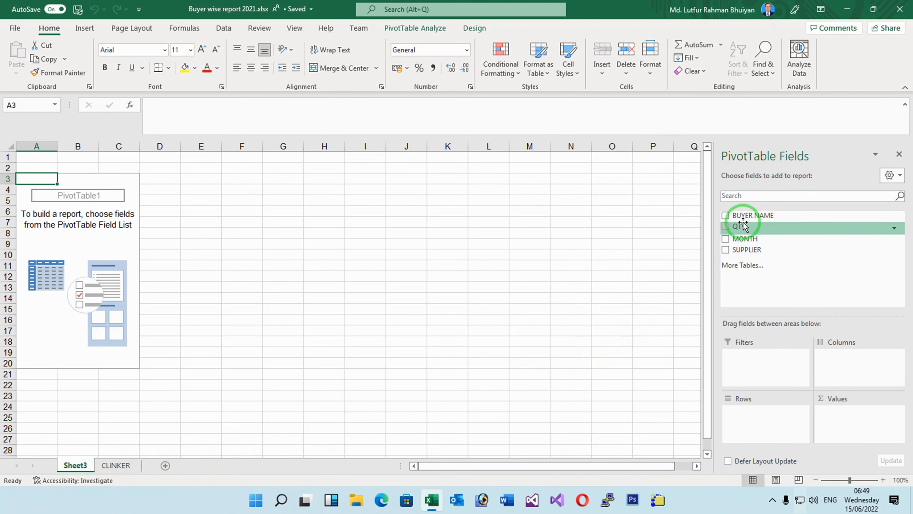
Lay out the pivot table with BUYER NAME as rows, MONTH as filter, SUPPLIER as columns and the sum of QTY as values
left_click_drag(727, 215, 755, 418)
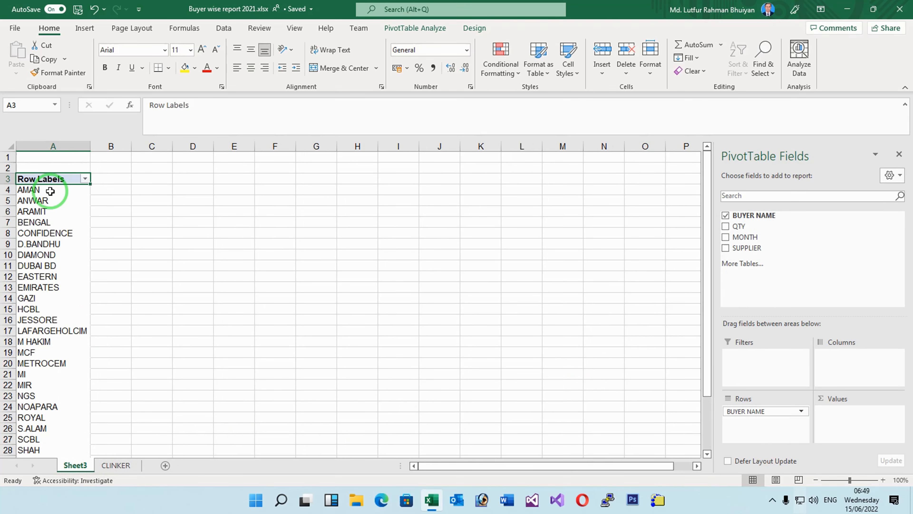
scroll(46, 378, "down", 4)
scroll(58, 363, "up", 4)
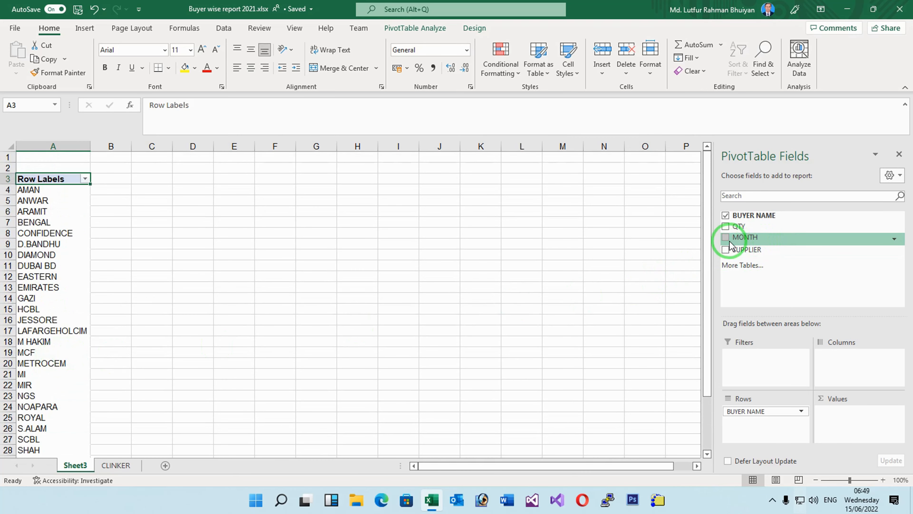
left_click_drag(728, 240, 755, 359)
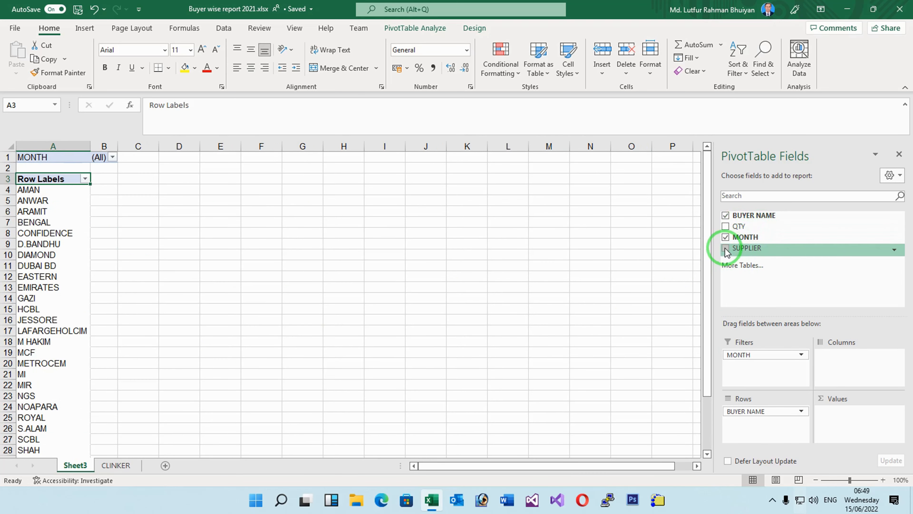
left_click_drag(729, 250, 844, 362)
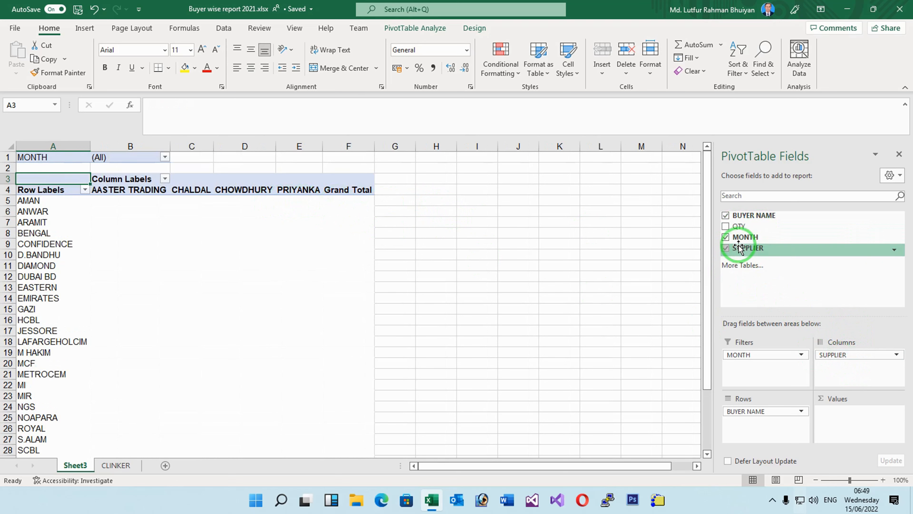
left_click_drag(737, 227, 851, 423)
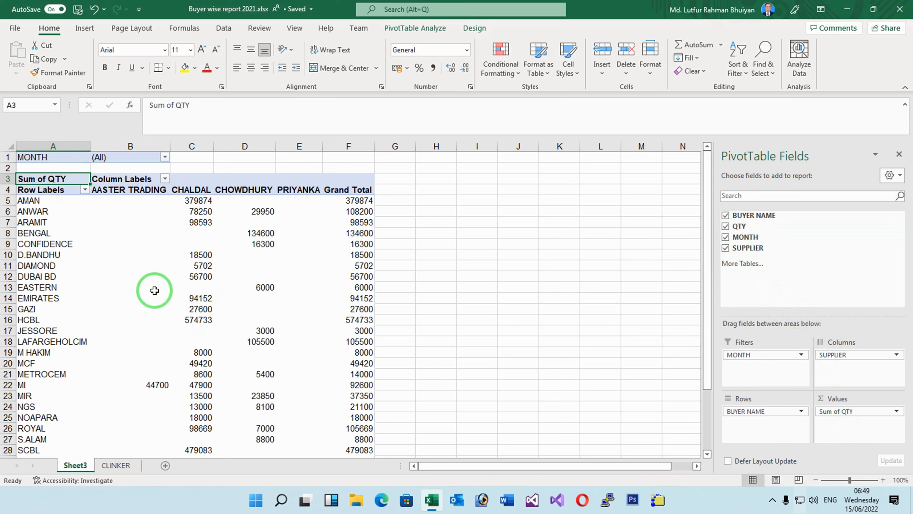
Rename the pivot table's Row Labels heading to BUYER NAME
left_click(43, 190)
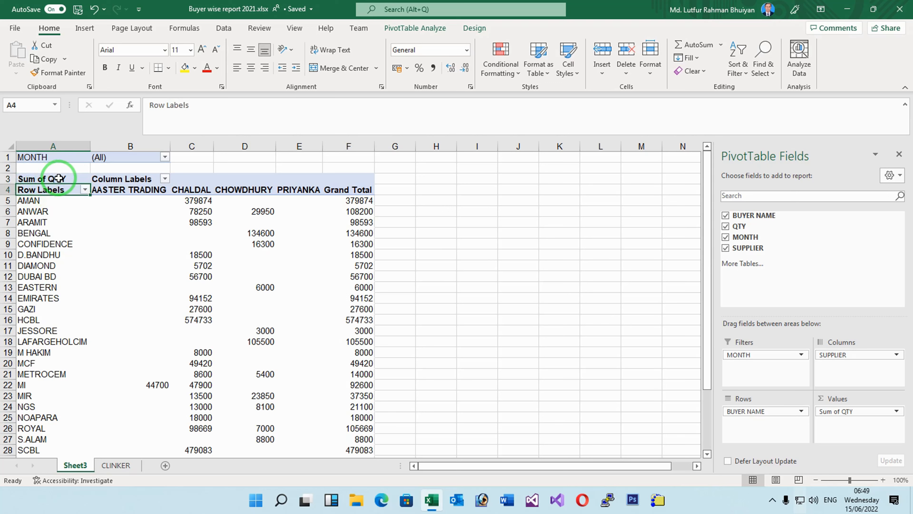
type("BENGAL")
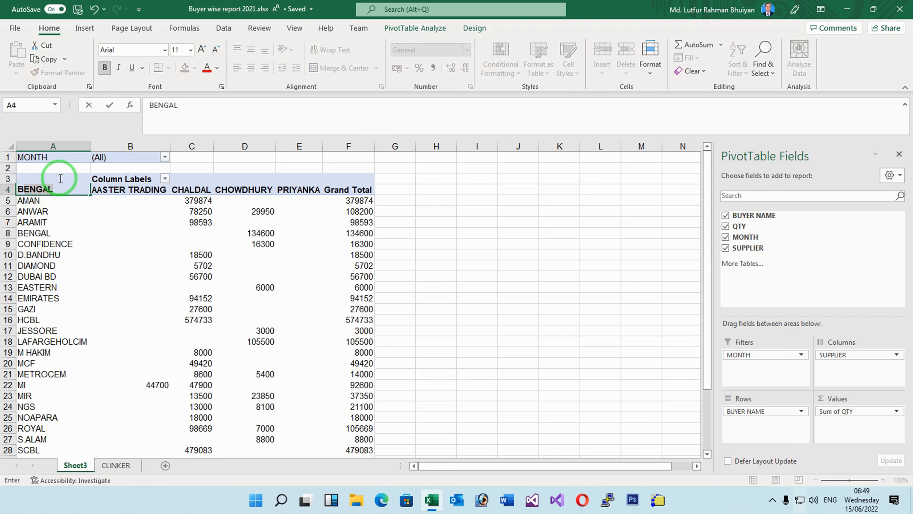
key("Escape")
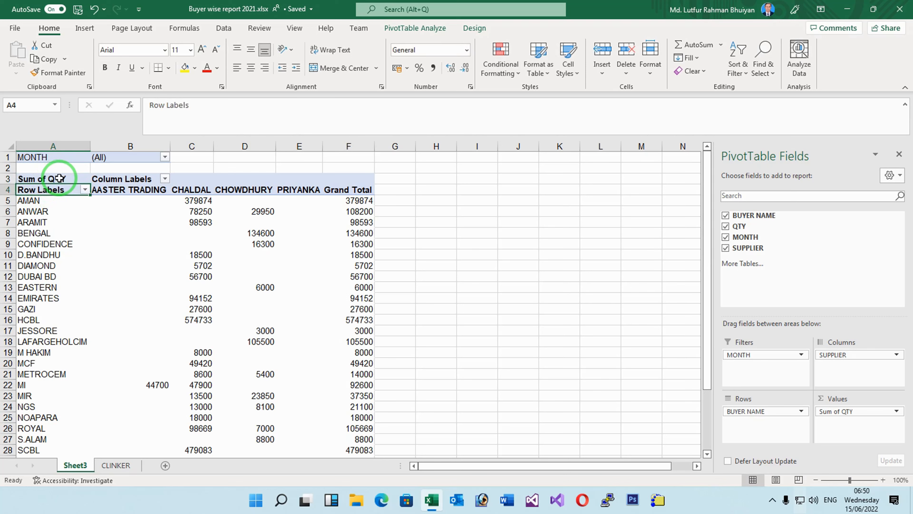
type("BENGAL")
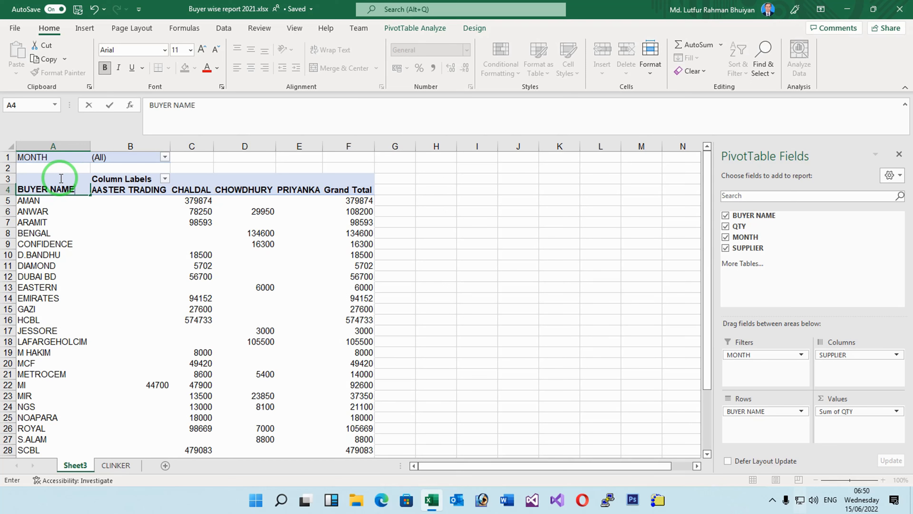
key("Return")
left_click_drag(120, 187, 279, 195)
left_click(281, 193)
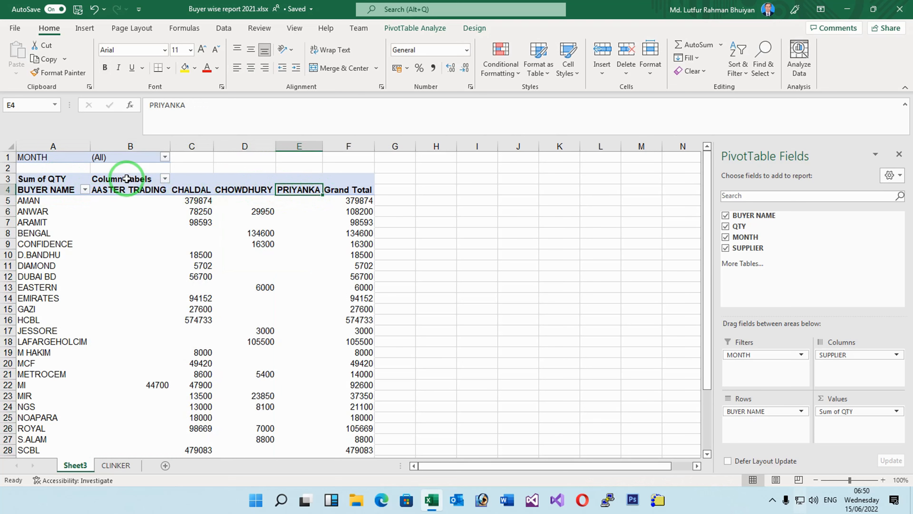
scroll(336, 310, "down", 8)
scroll(326, 285, "up", 8)
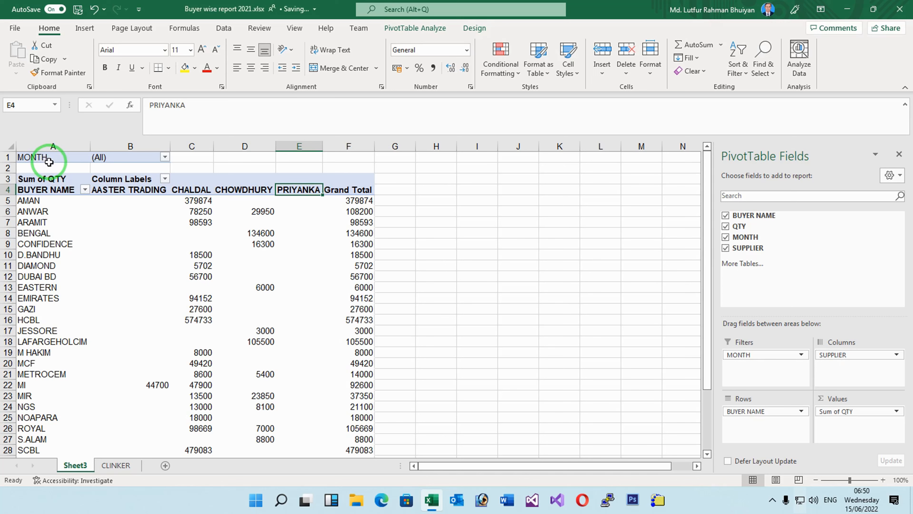
Allow multiple items in the pivot table's MONTH filter, keeping all months selected
left_click(131, 155)
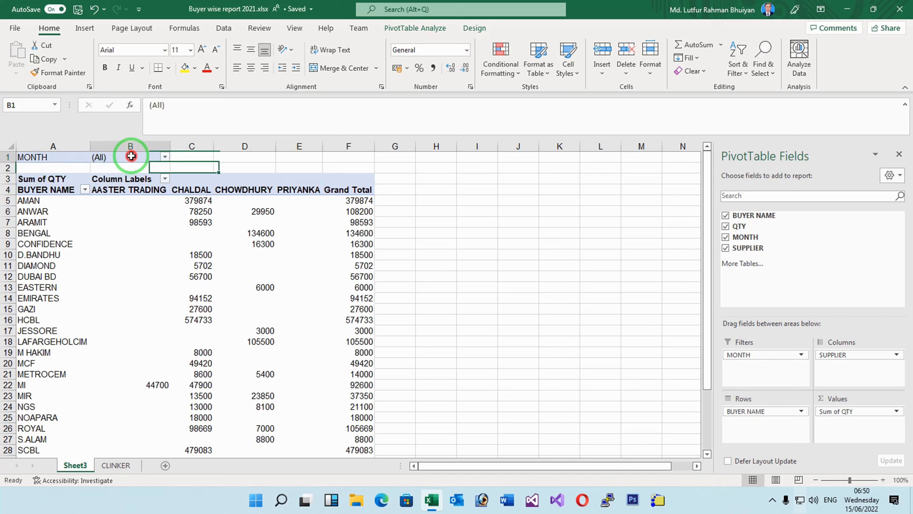
left_click(165, 157)
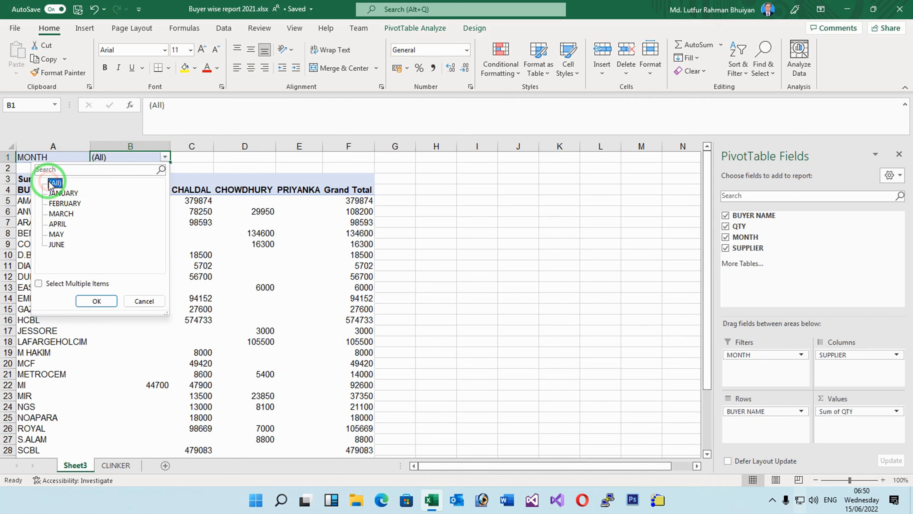
left_click(50, 282)
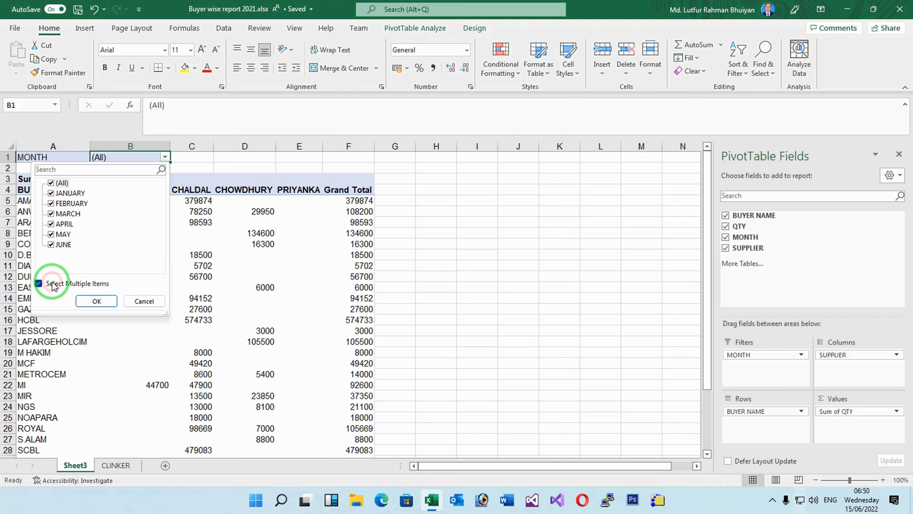
left_click(96, 301)
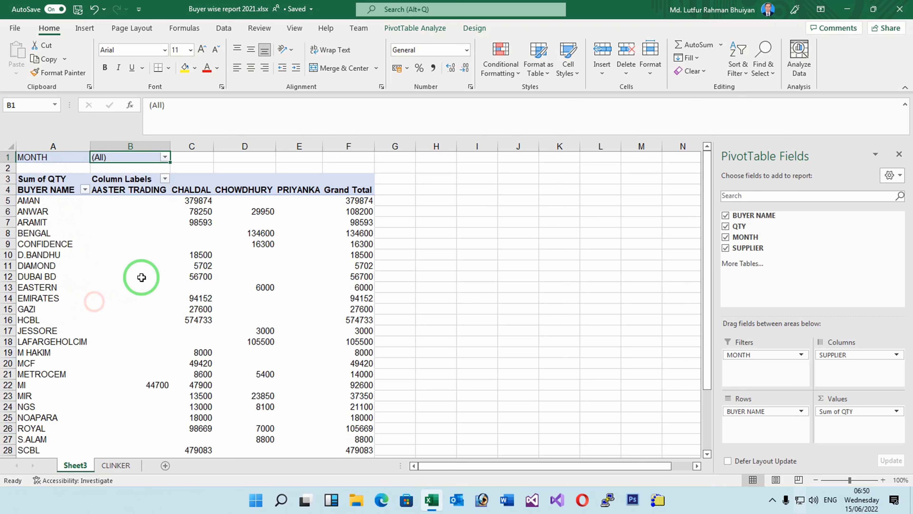
Filter the pivot table to show only JANUARY
left_click(166, 158)
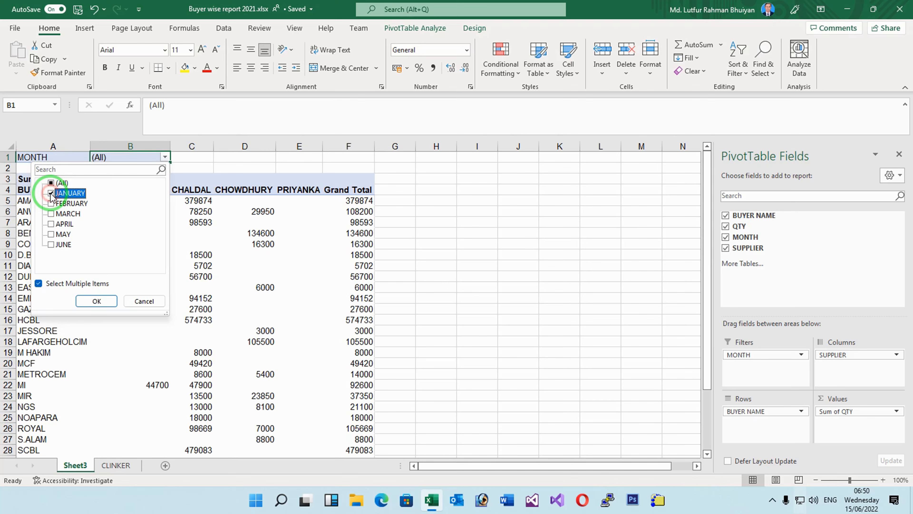
left_click(95, 299)
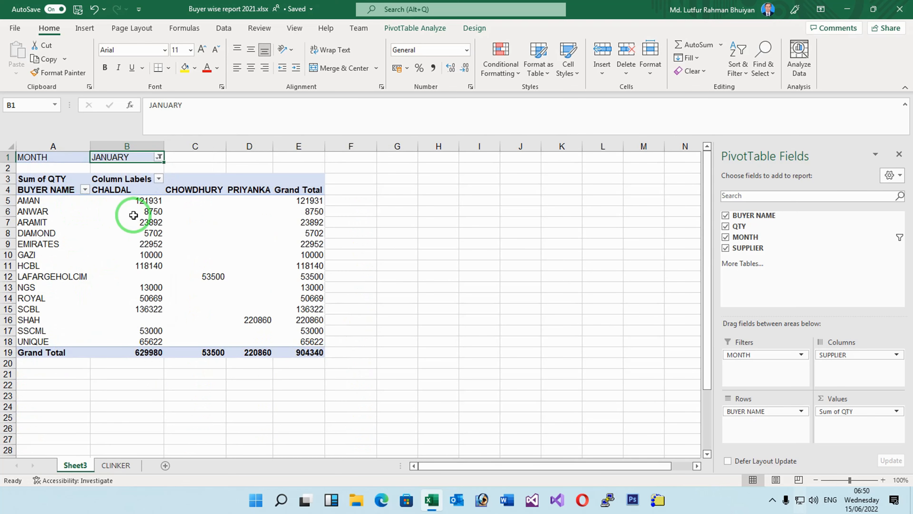
mouse_move(135, 222)
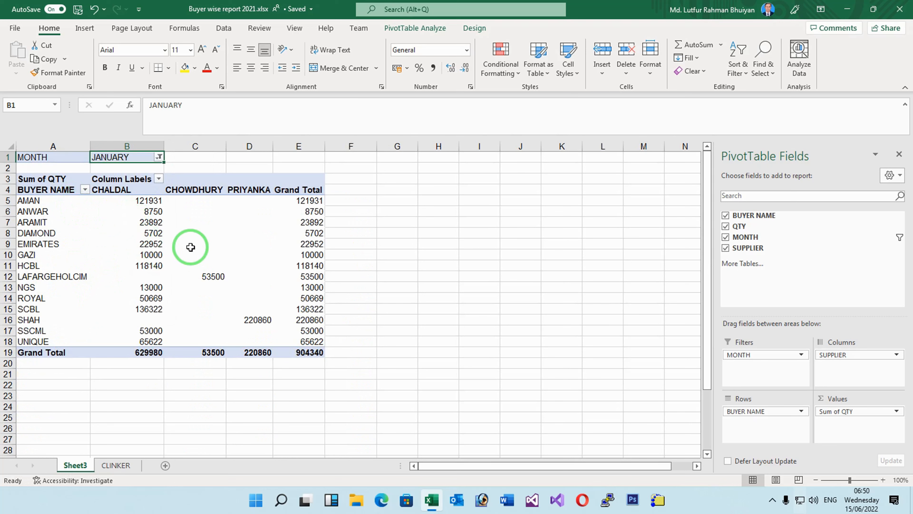
Reset the MONTH filter to include all months
left_click(160, 157)
left_click(48, 285)
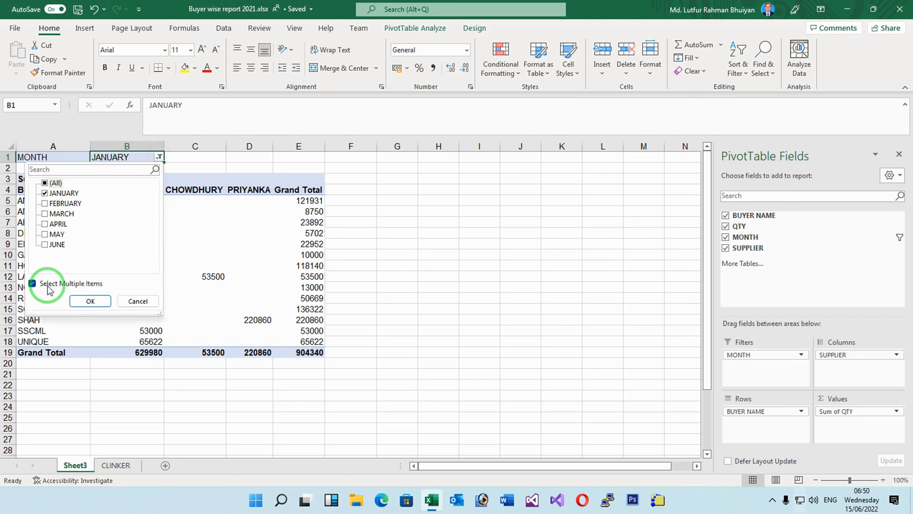
left_click(44, 183)
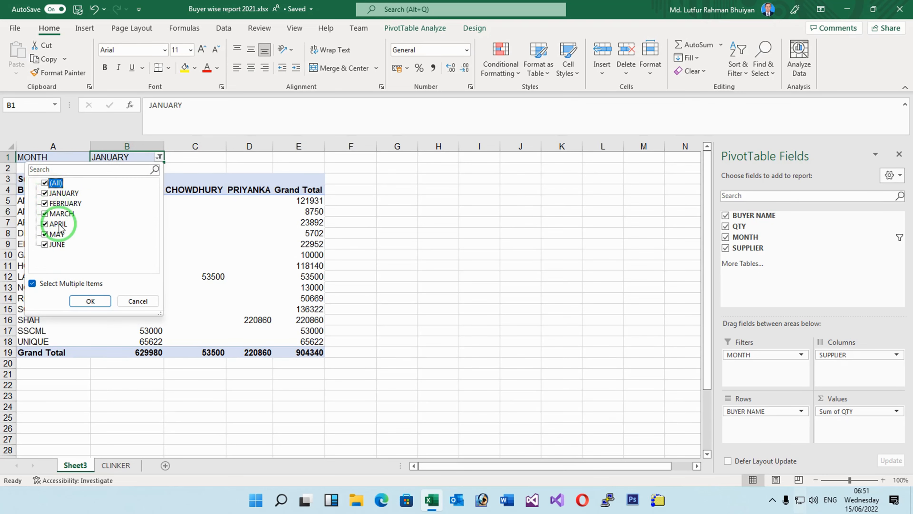
left_click(90, 301)
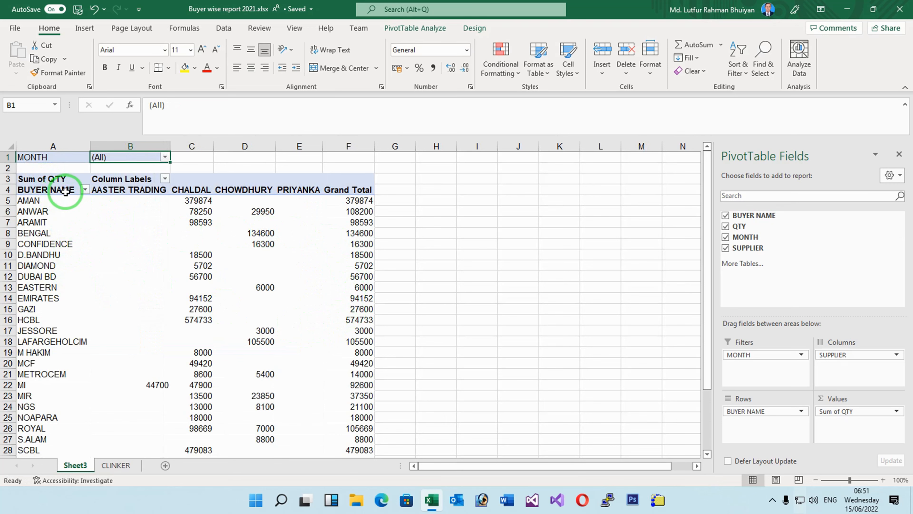
key("ctrl+a")
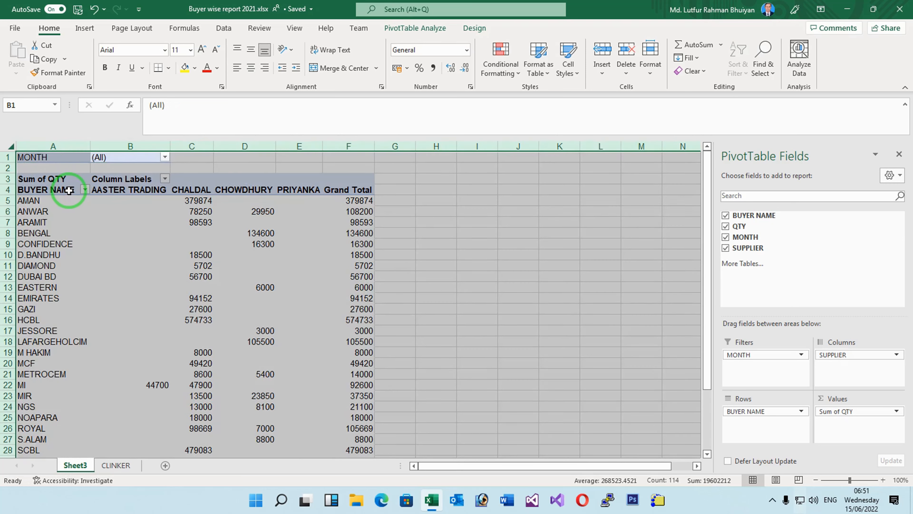
left_click(306, 218)
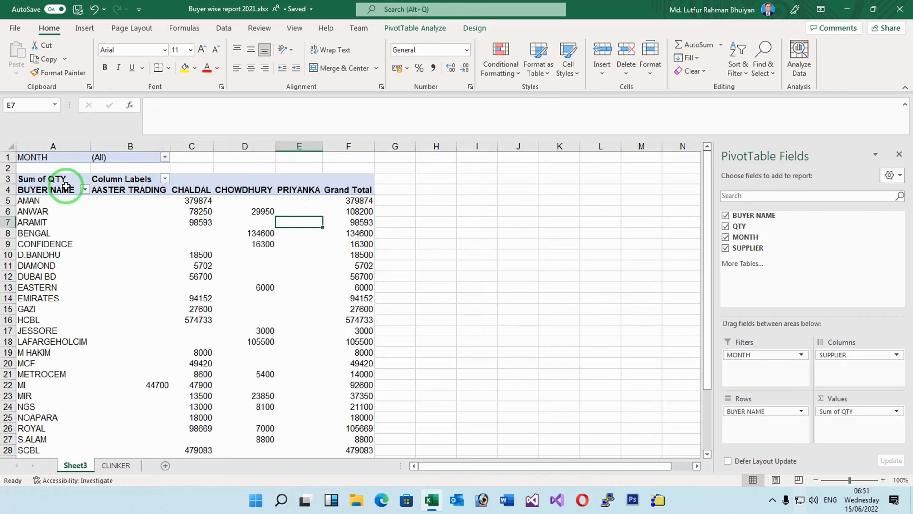
left_click_drag(93, 201, 332, 406)
left_click(437, 354)
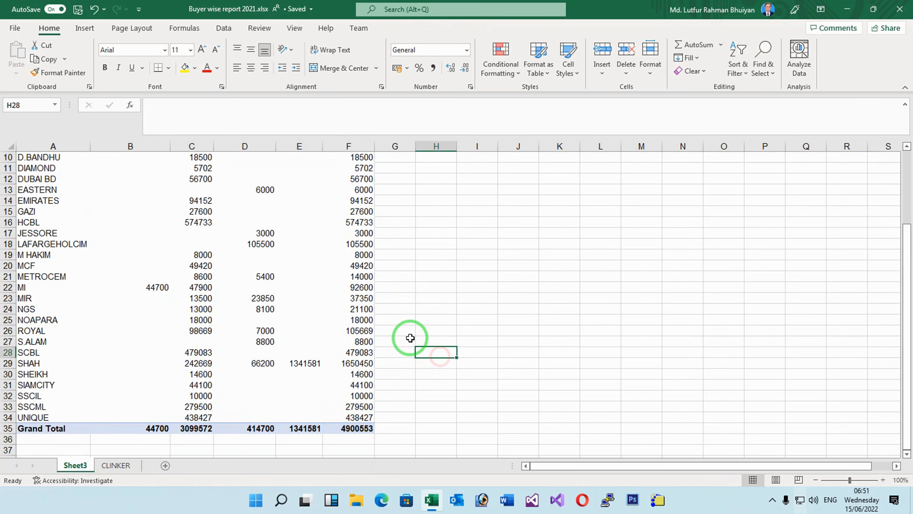
Copy the whole pivot sheet and paste it over itself as values only
key("ctrl+a")
right_click(268, 331)
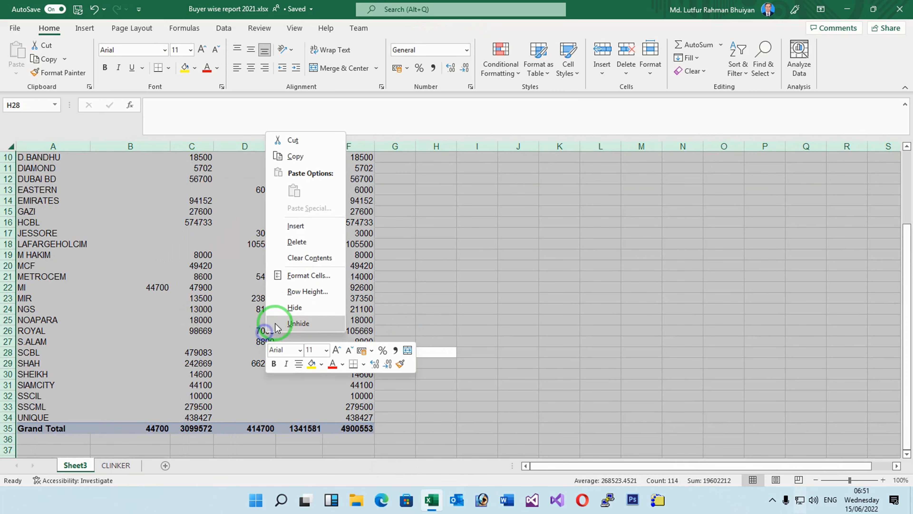
left_click(302, 159)
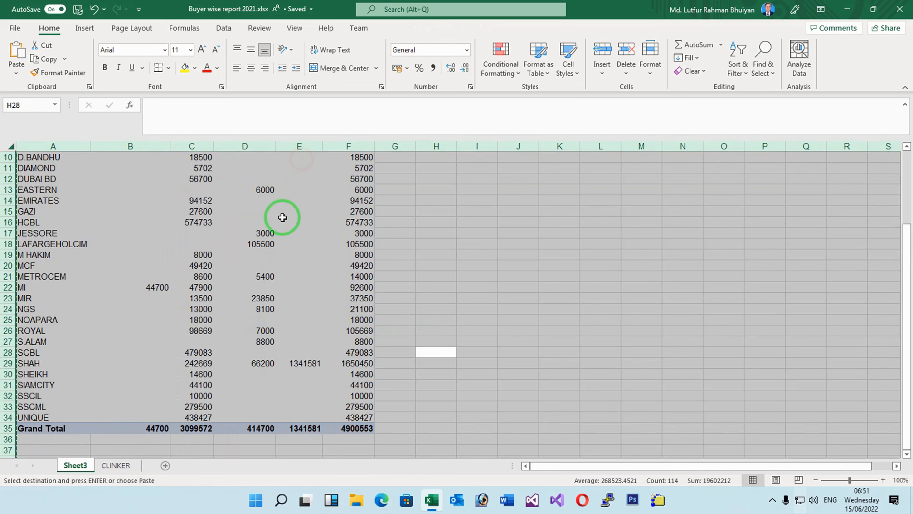
scroll(273, 245, "up", 3)
right_click(267, 278)
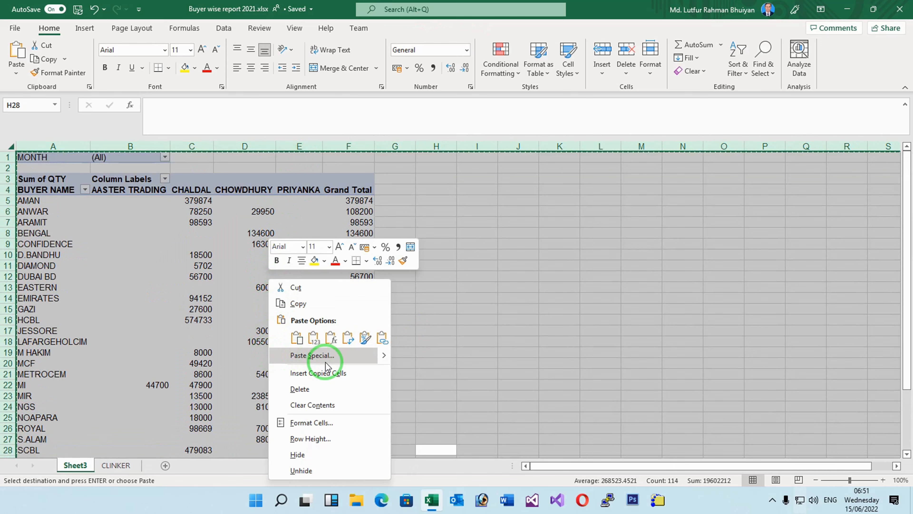
left_click(320, 356)
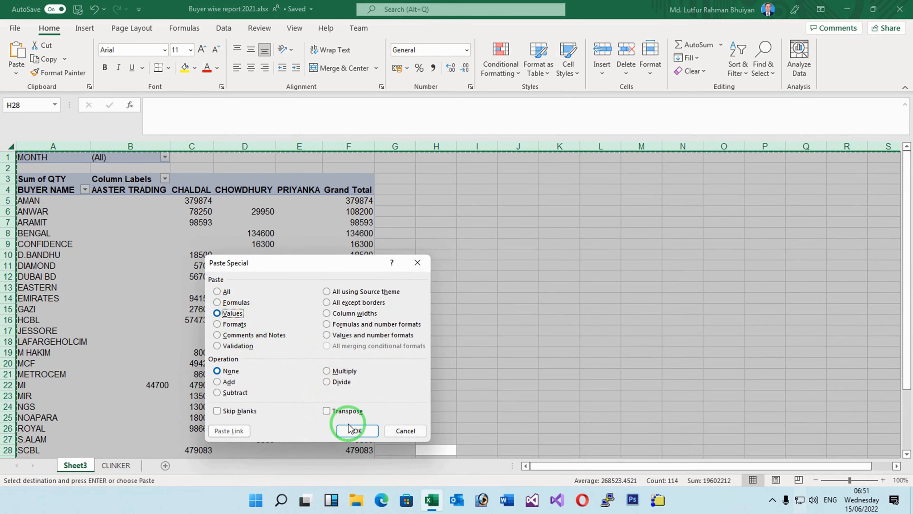
left_click(356, 430)
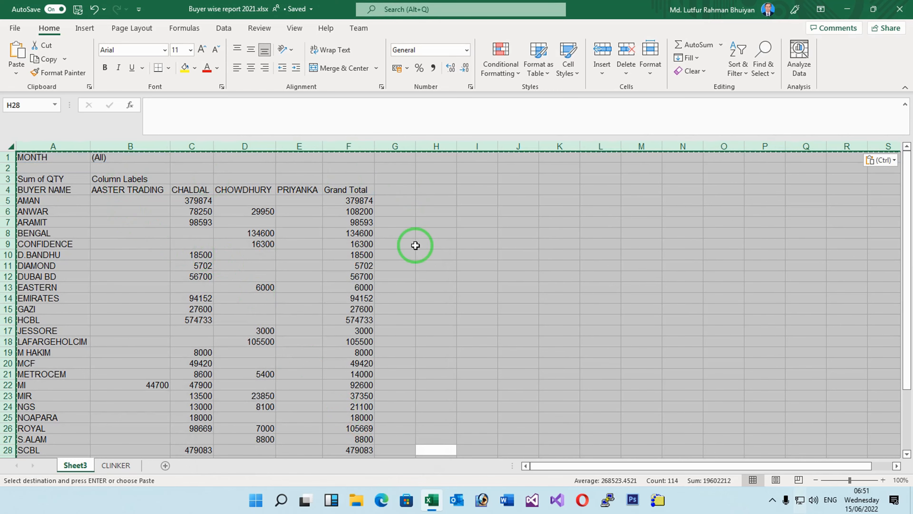
Delete the first two rows of the sheet, the MONTH row and the empty row below it
left_click(268, 266)
left_click_drag(7, 157, 7, 168)
right_click(102, 157)
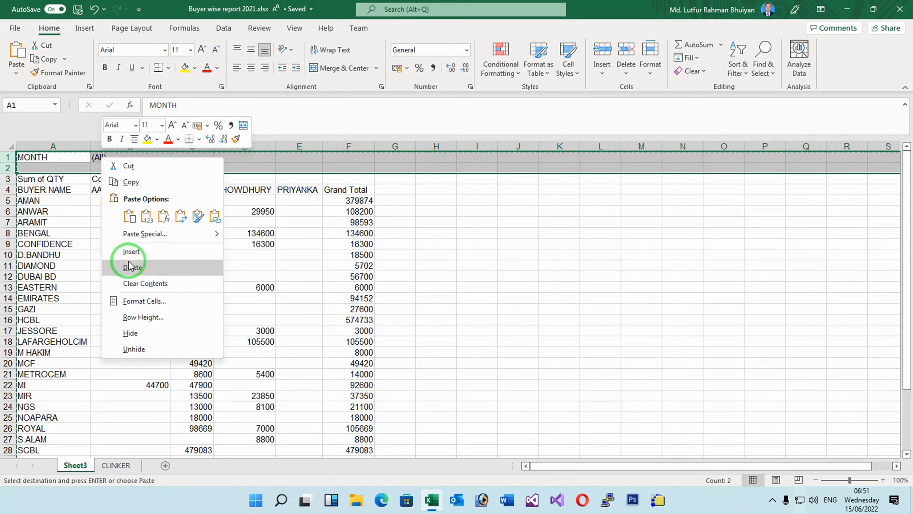
left_click(132, 267)
left_click(153, 234)
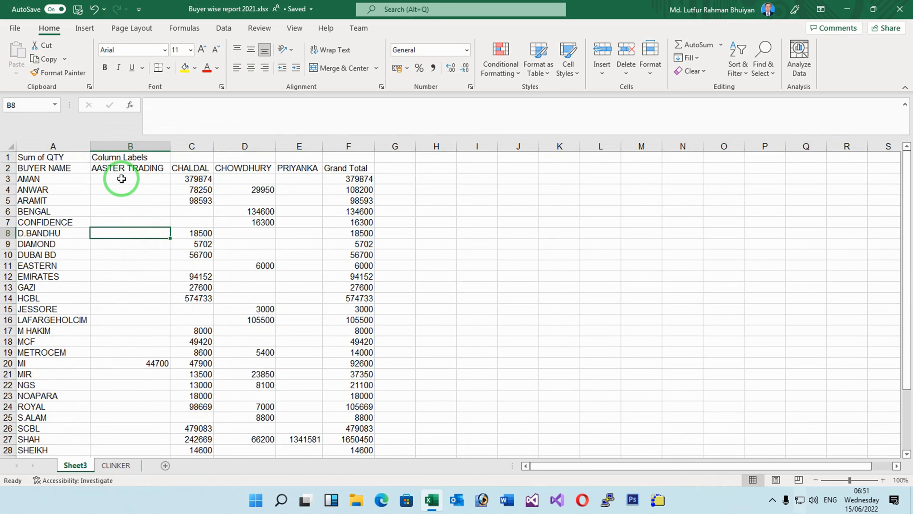
Select only the blank cells within B2:F33 using Go To Special and fill them all with 0
left_click_drag(100, 168, 189, 168)
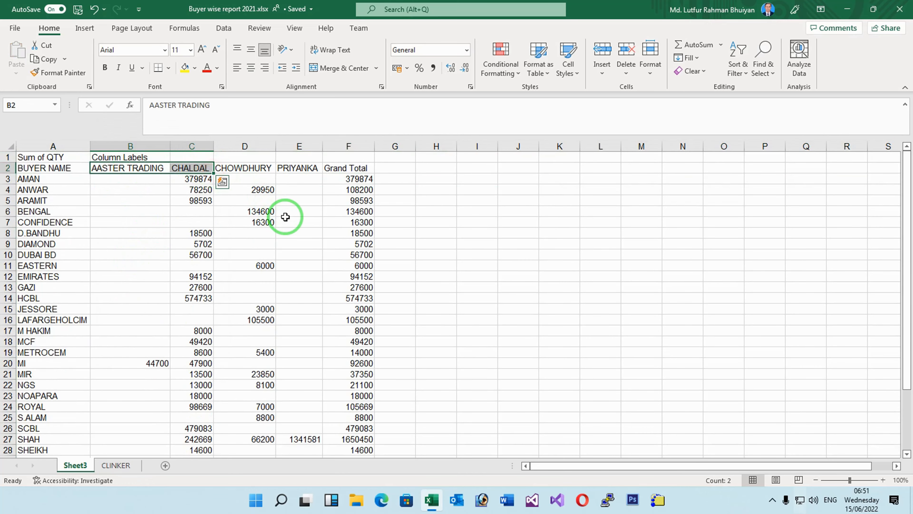
left_click_drag(114, 174, 372, 427)
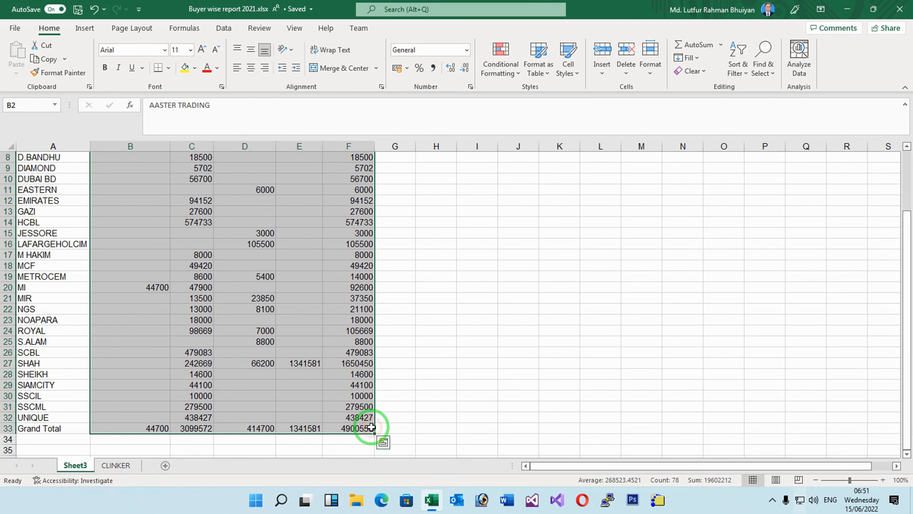
key("ctrl+g")
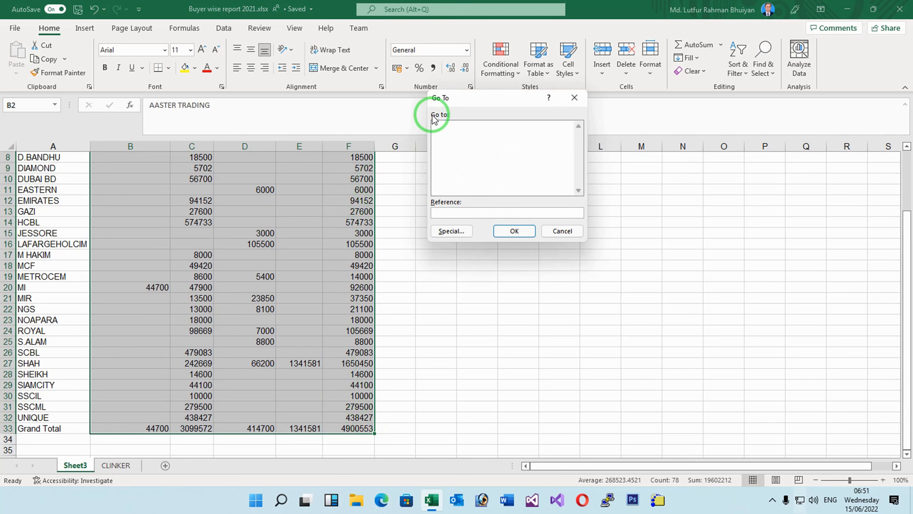
left_click(450, 230)
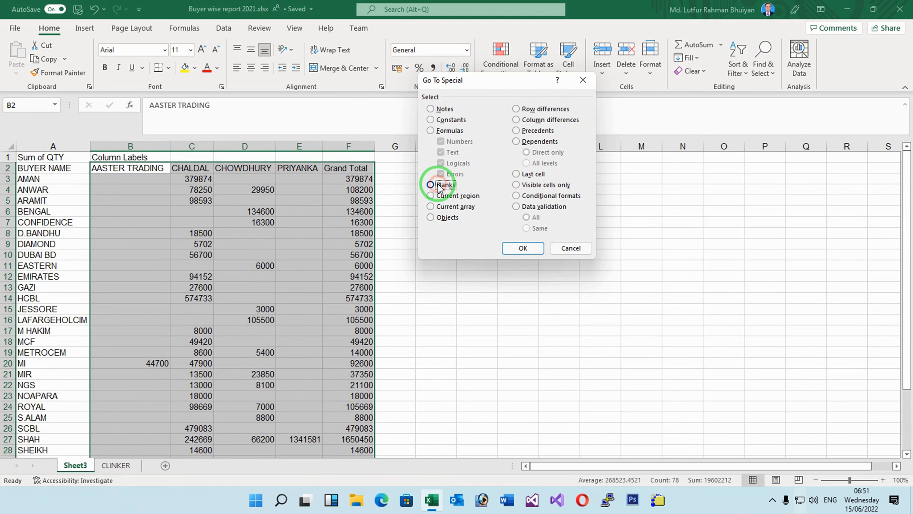
left_click(525, 246)
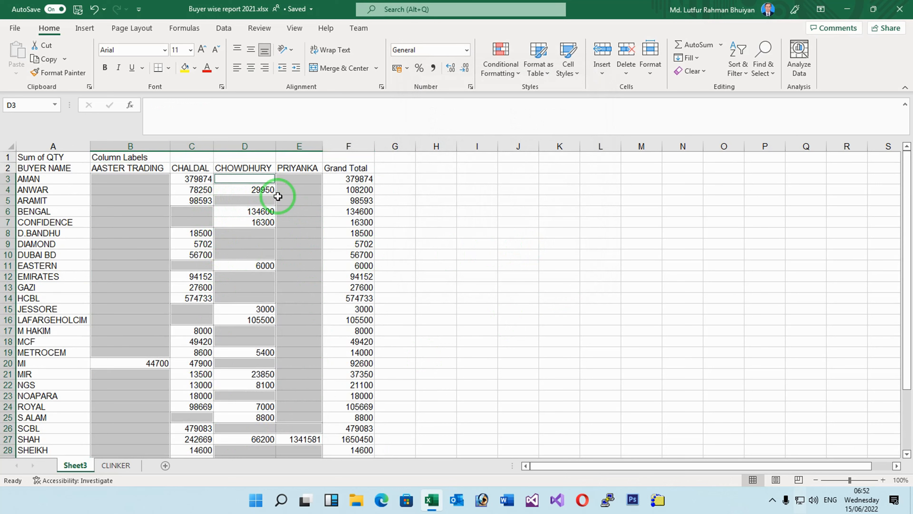
left_click(250, 112)
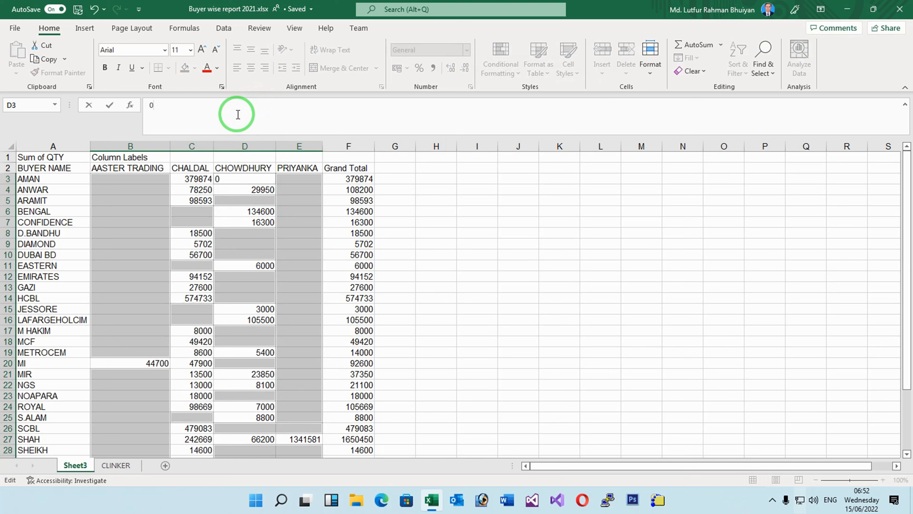
key("ctrl+Return")
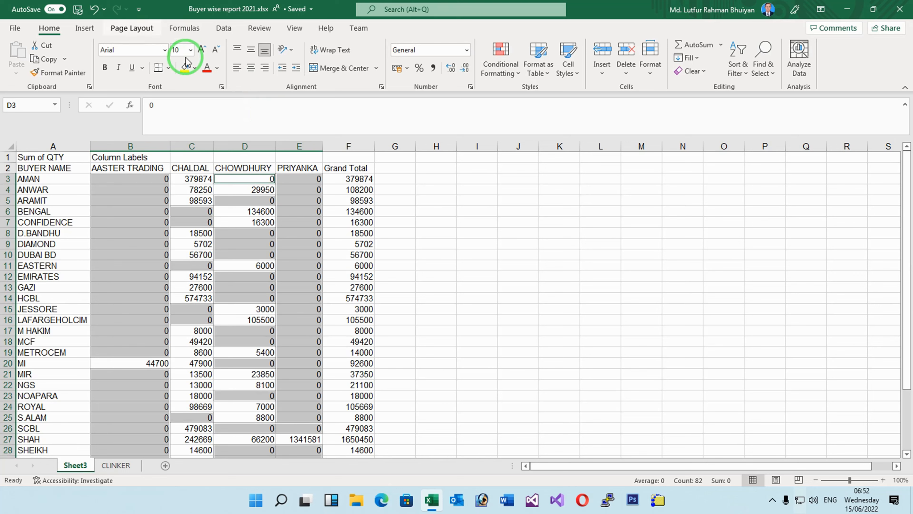